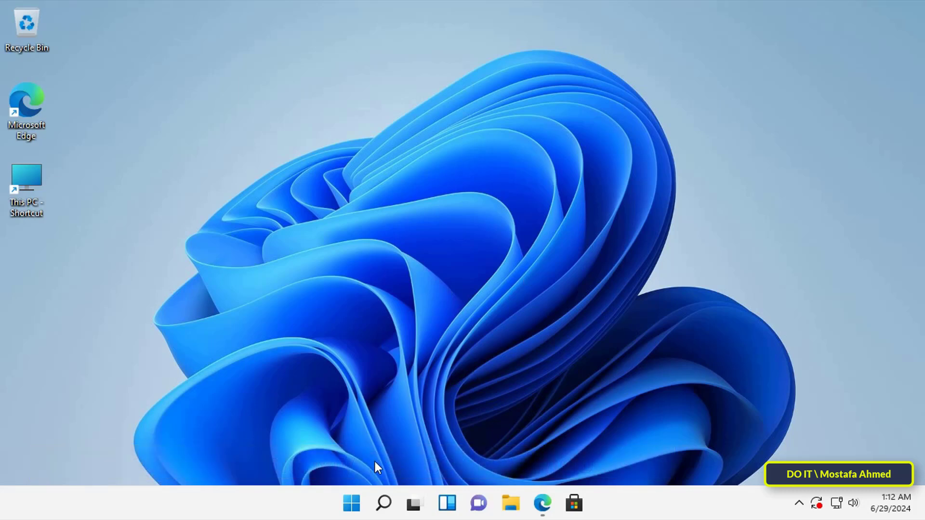
Open Settings from the Start menu and go to the Accounts page
{"action": "left_click", "coordinate": [352, 504]}
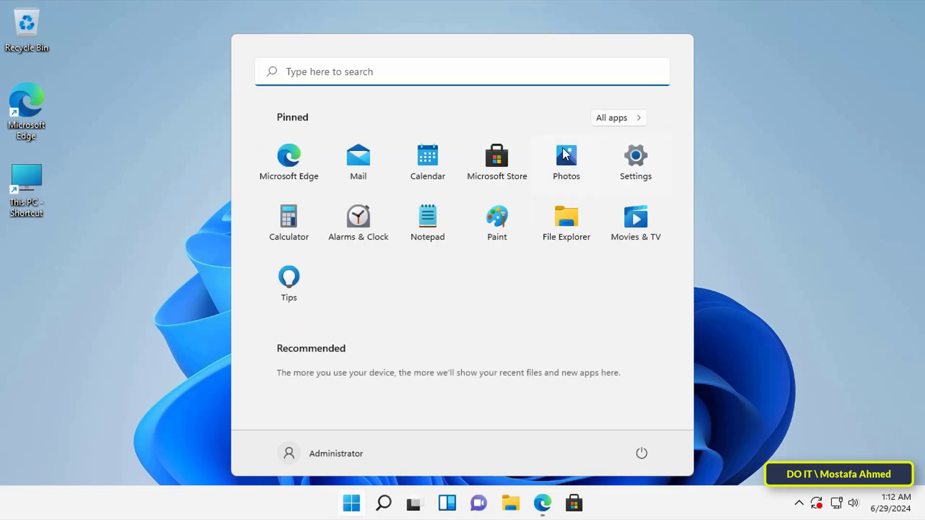
{"action": "left_click", "coordinate": [636, 155]}
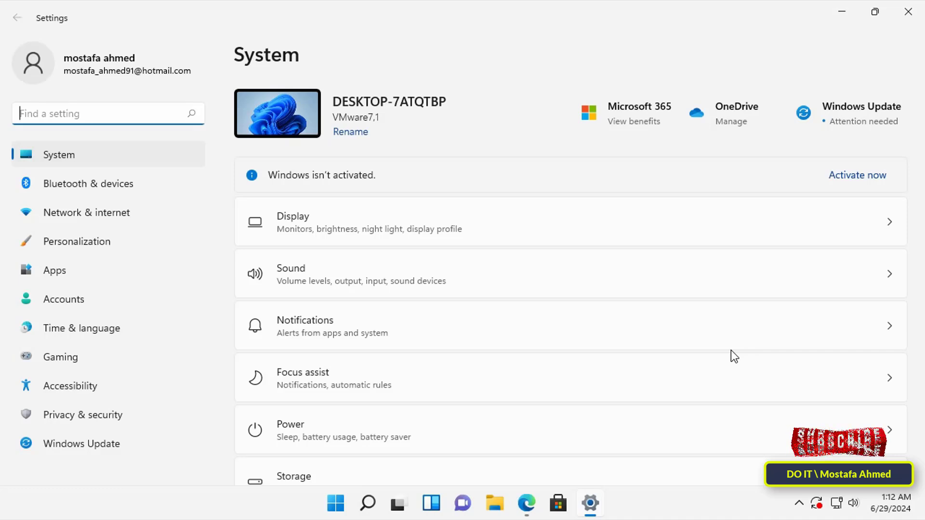
{"action": "left_click", "coordinate": [77, 304]}
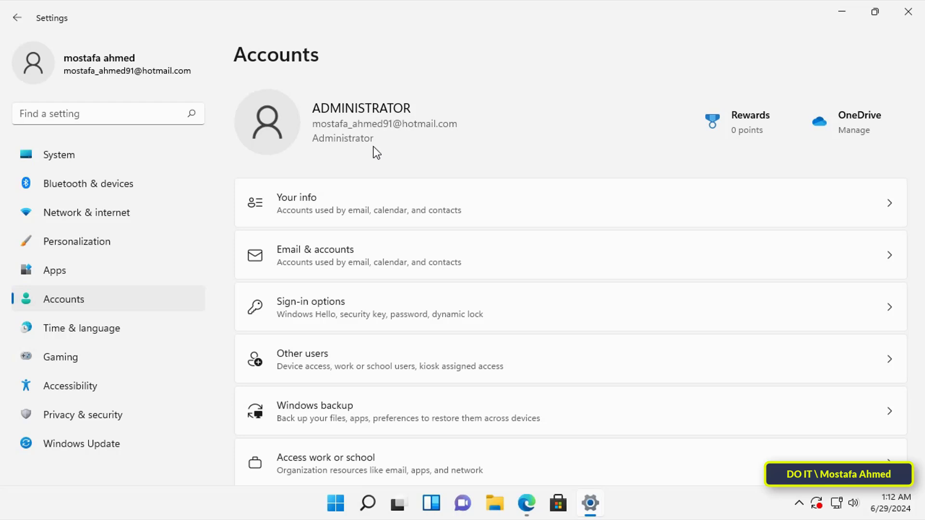
Switch Find my device on under Privacy & security
{"action": "left_click", "coordinate": [86, 414]}
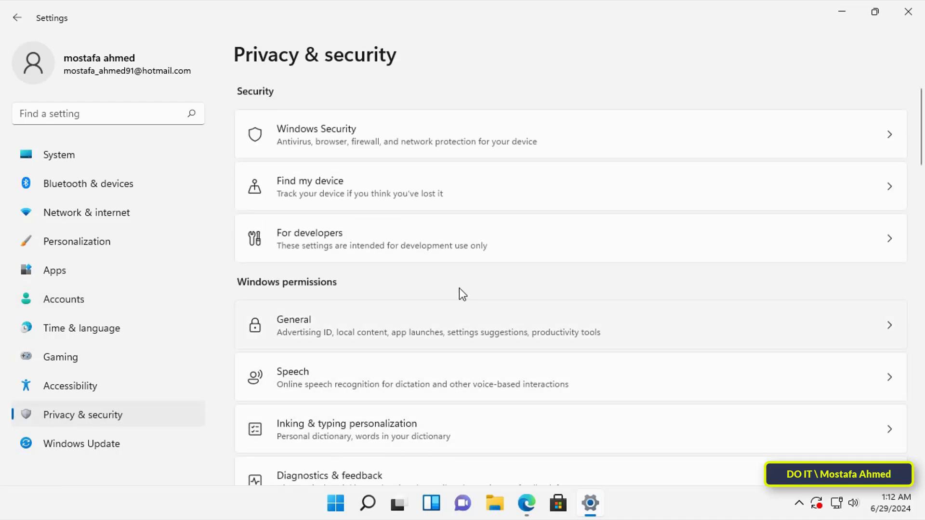
{"action": "left_click", "coordinate": [547, 194]}
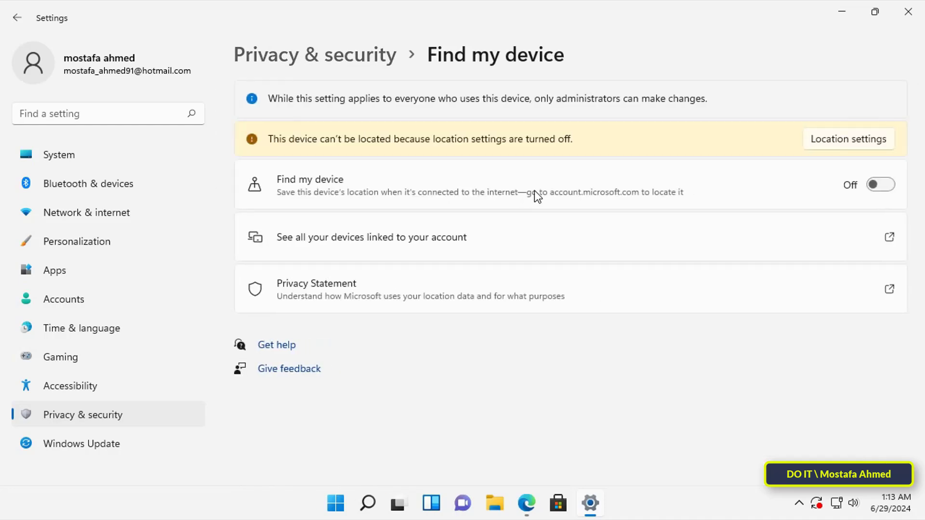
{"action": "left_click", "coordinate": [880, 185]}
Turn Location services on, then close the Settings window
{"action": "left_click", "coordinate": [828, 142]}
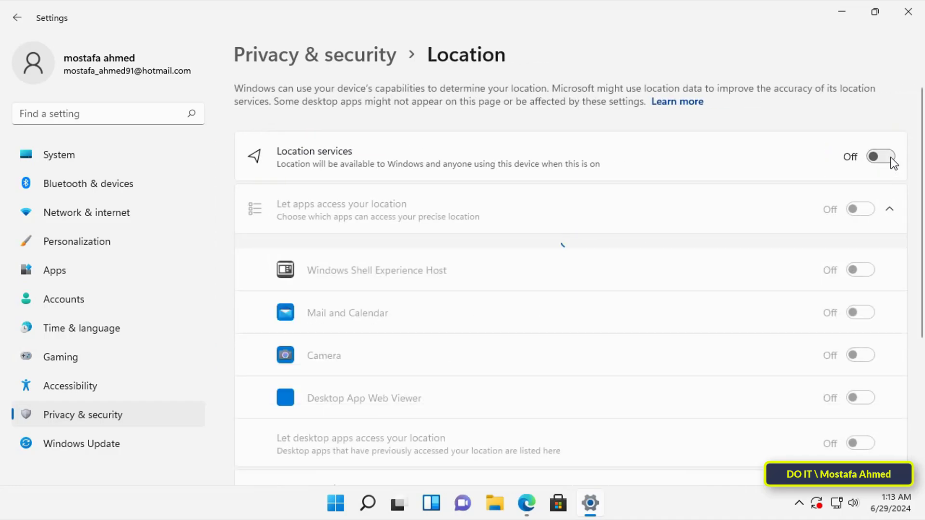
{"action": "left_click", "coordinate": [889, 154]}
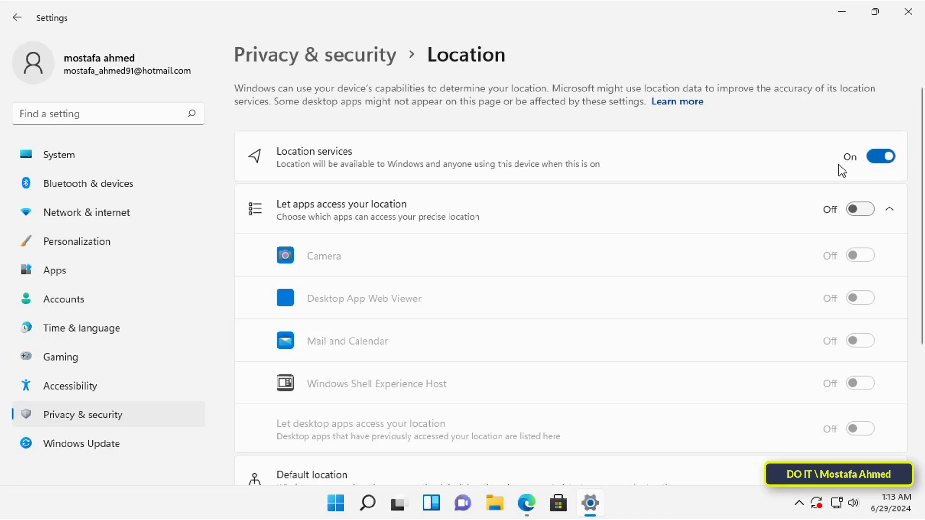
{"action": "left_click", "coordinate": [906, 14]}
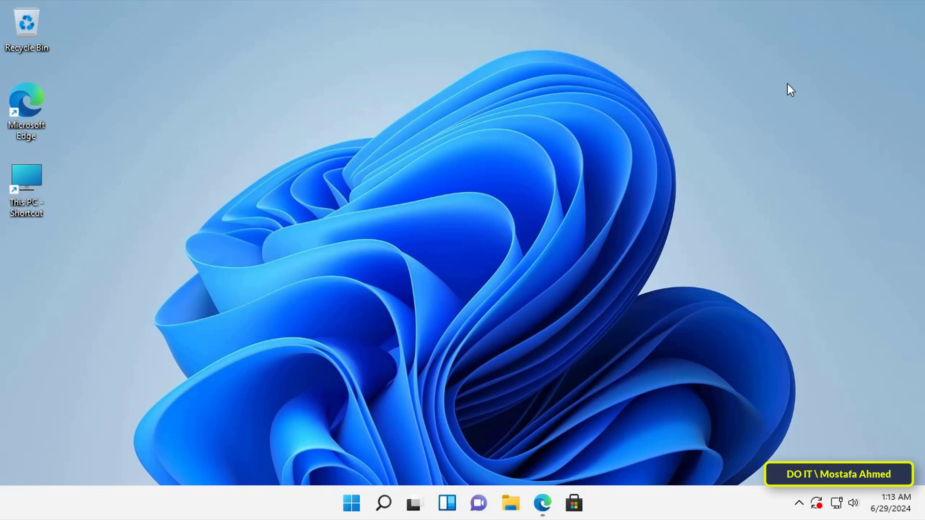
Return to Edge and open the Microsoft account page from the account icon
{"action": "left_click", "coordinate": [540, 514]}
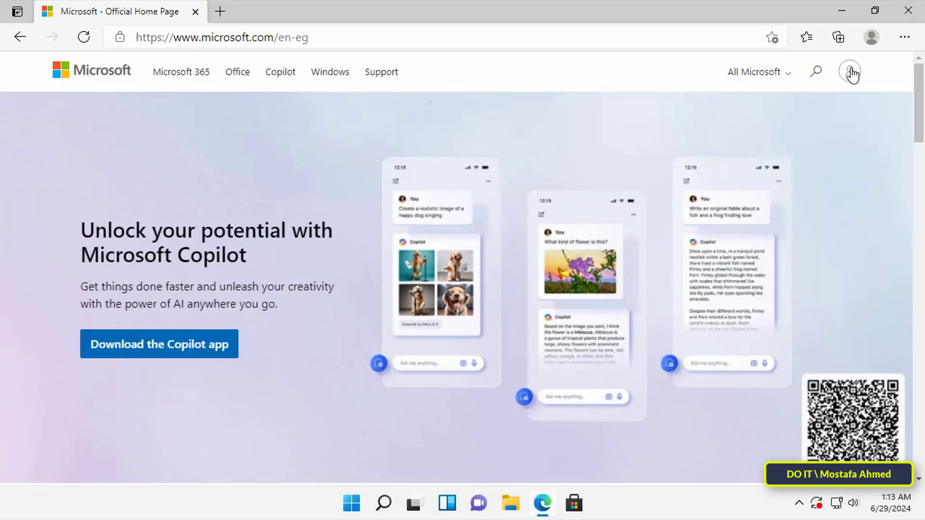
{"action": "left_click", "coordinate": [851, 73]}
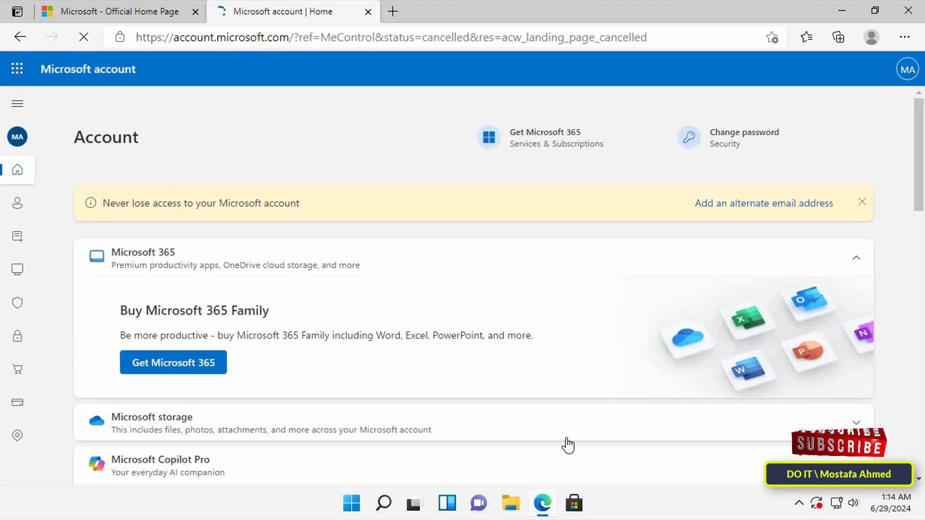
{"action": "scroll", "coordinate": [525, 419], "scroll_direction": "down", "scroll_amount": 2}
{"action": "scroll", "coordinate": [524, 419], "scroll_direction": "down", "scroll_amount": 1}
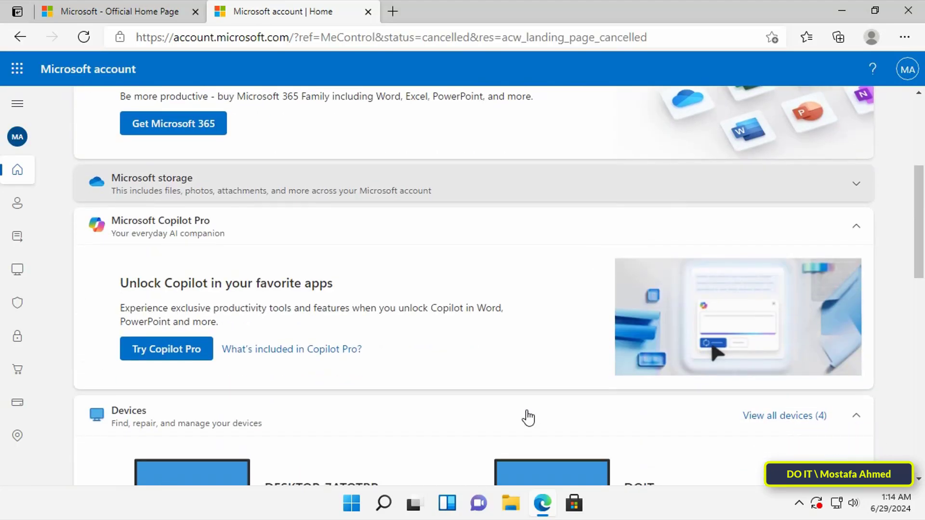
{"action": "scroll", "coordinate": [527, 418], "scroll_direction": "down", "scroll_amount": 1}
{"action": "scroll", "coordinate": [527, 417], "scroll_direction": "down", "scroll_amount": 2}
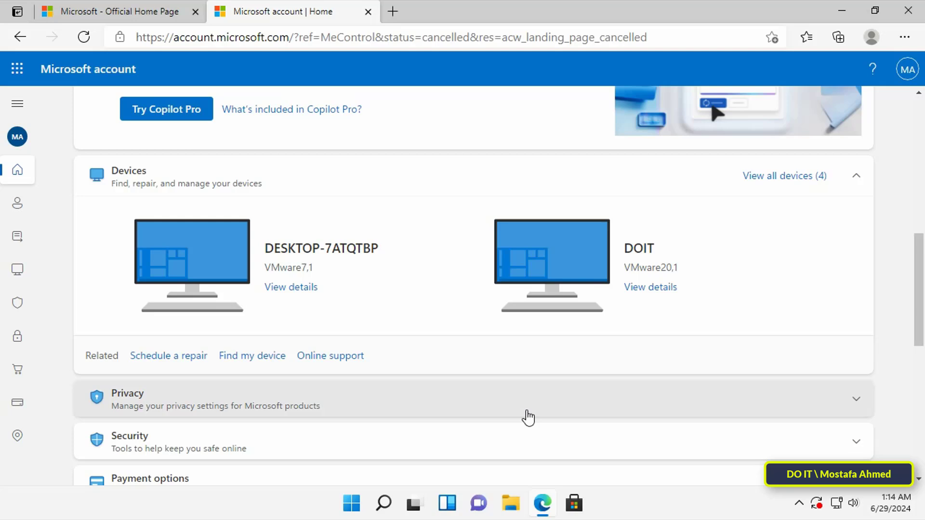
{"action": "scroll", "coordinate": [527, 418], "scroll_direction": "down", "scroll_amount": 1}
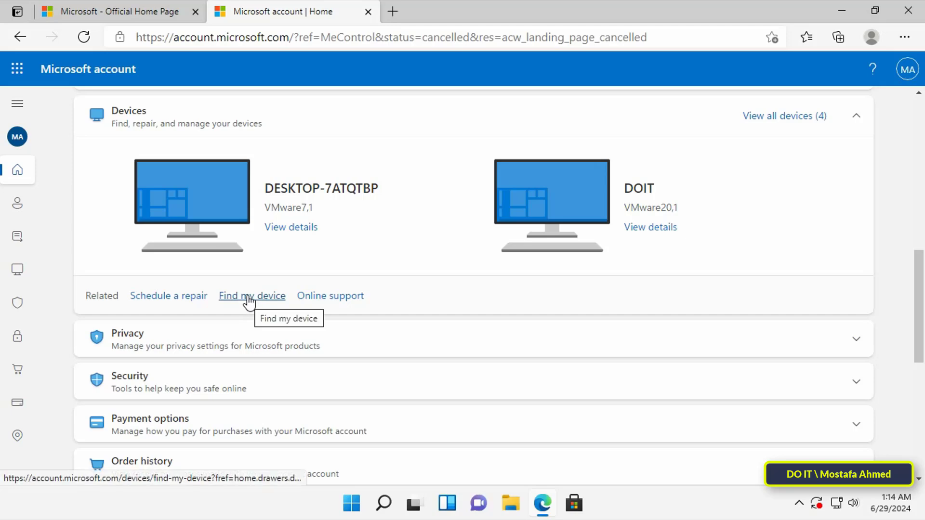
Open Find my device in Microsoft account and expand the DOIT device's details
{"action": "left_click", "coordinate": [248, 297]}
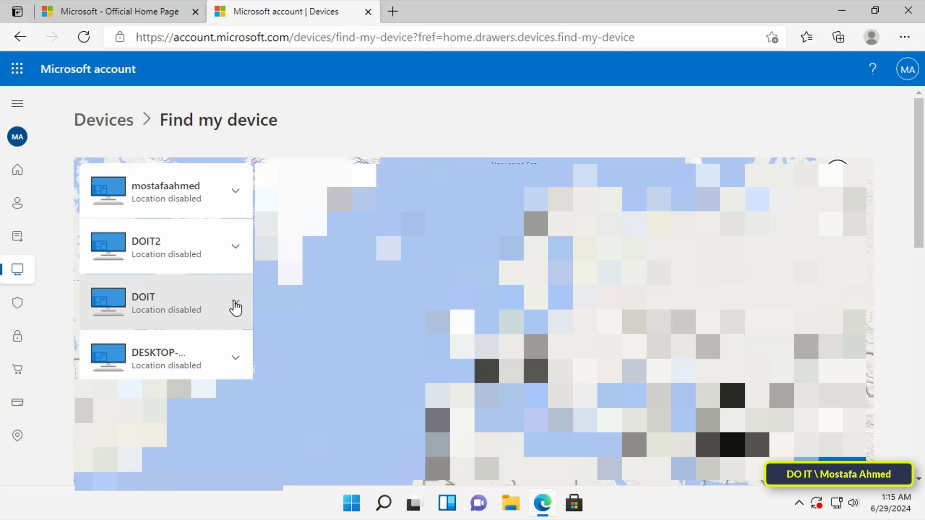
{"action": "left_click", "coordinate": [183, 309]}
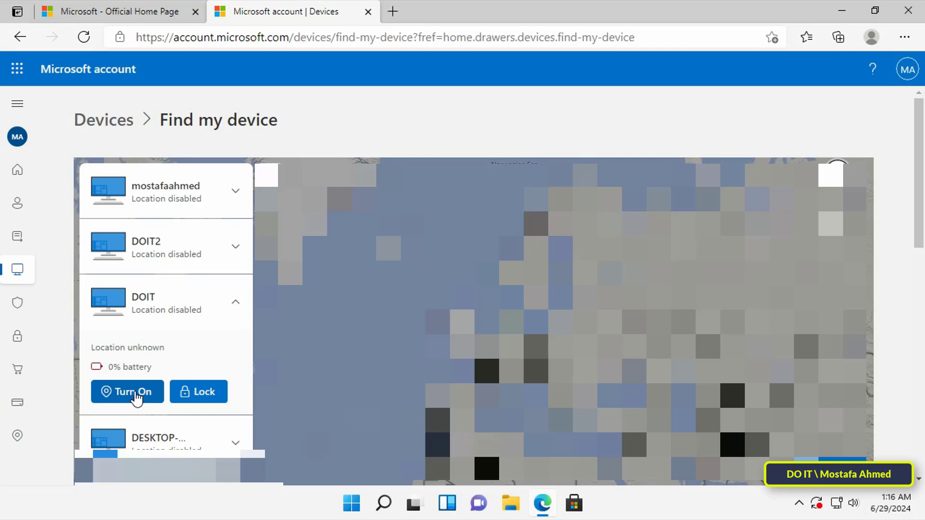
Start locking the DOIT device remotely from its expanded entry
{"action": "left_click", "coordinate": [211, 402]}
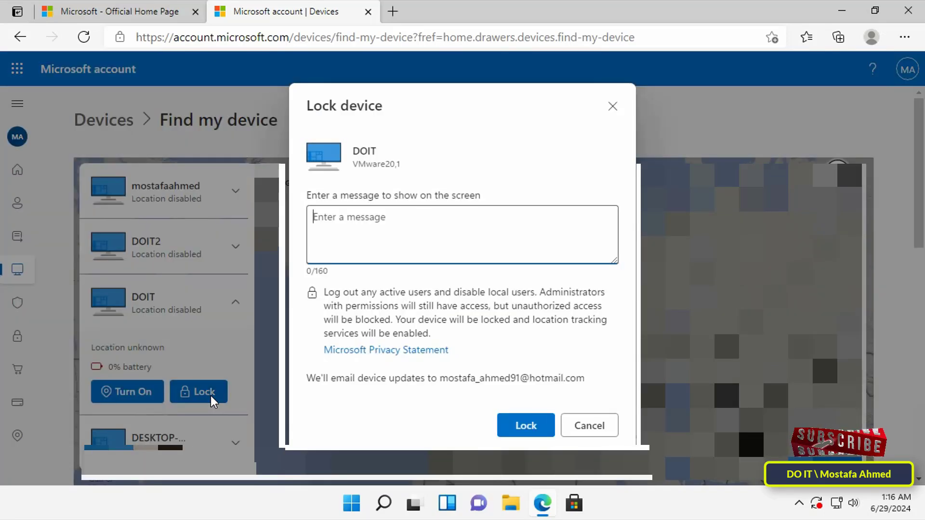